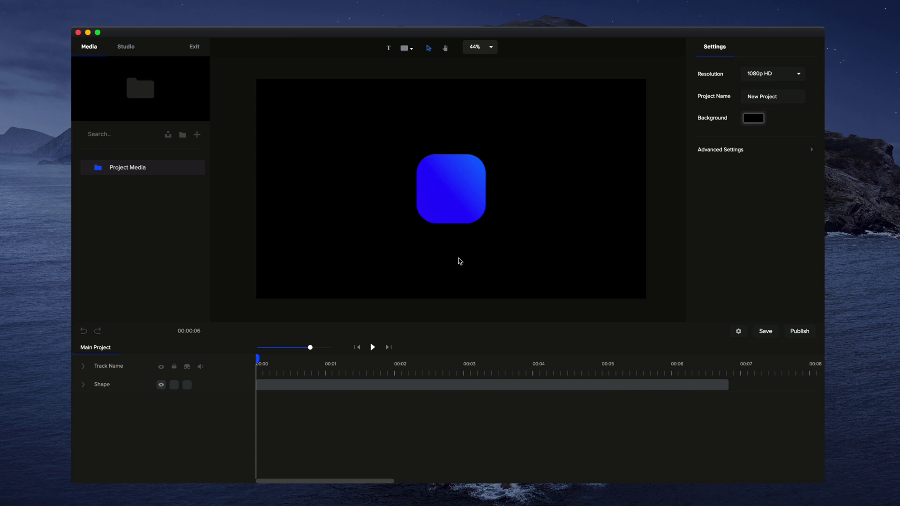
Step: Apply the Slide Right entrance animation to the blue rounded square and preview it
left_click(472, 187)
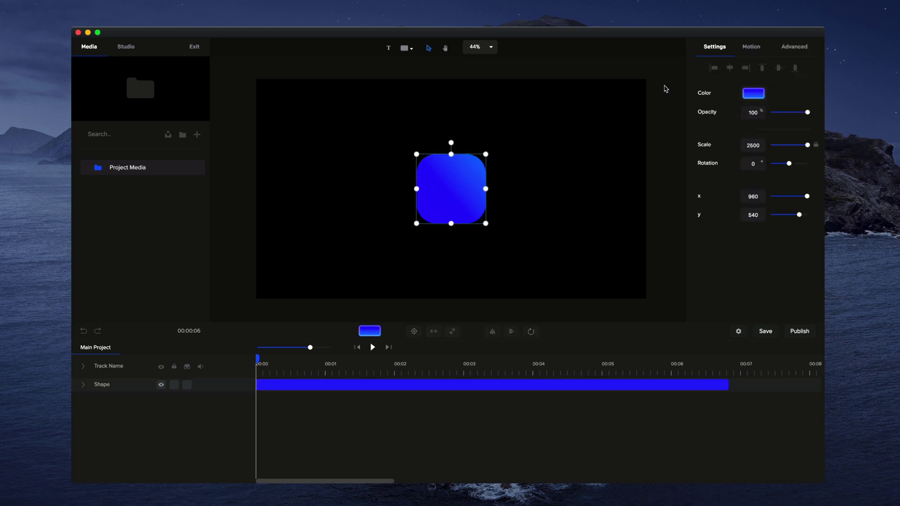
left_click(750, 50)
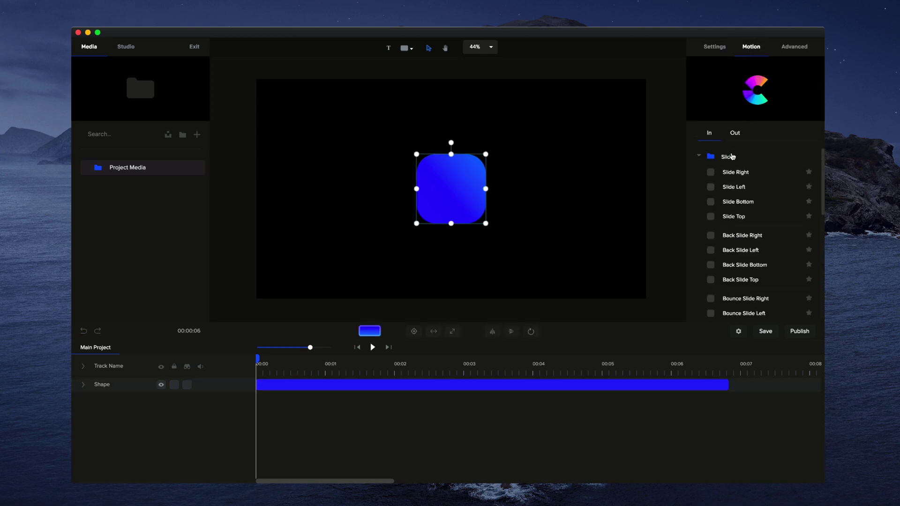
scroll(742, 170, "down", 1)
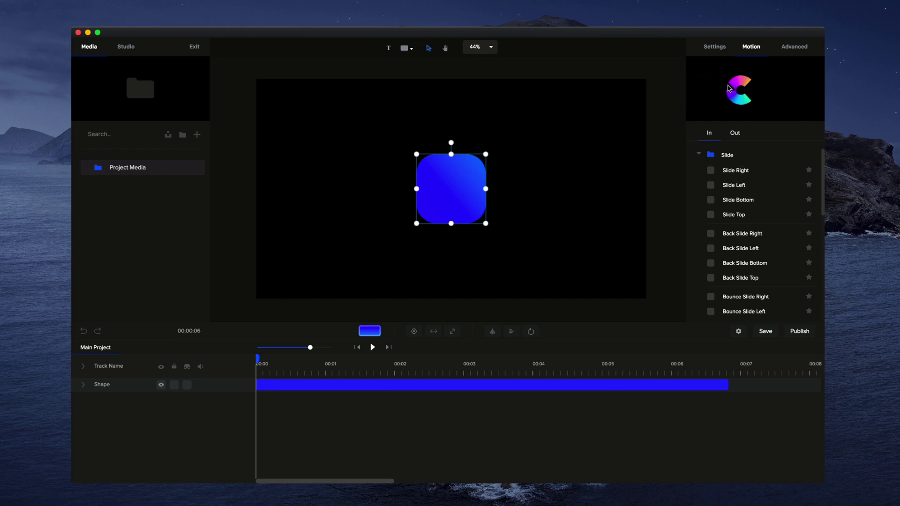
left_click(711, 170)
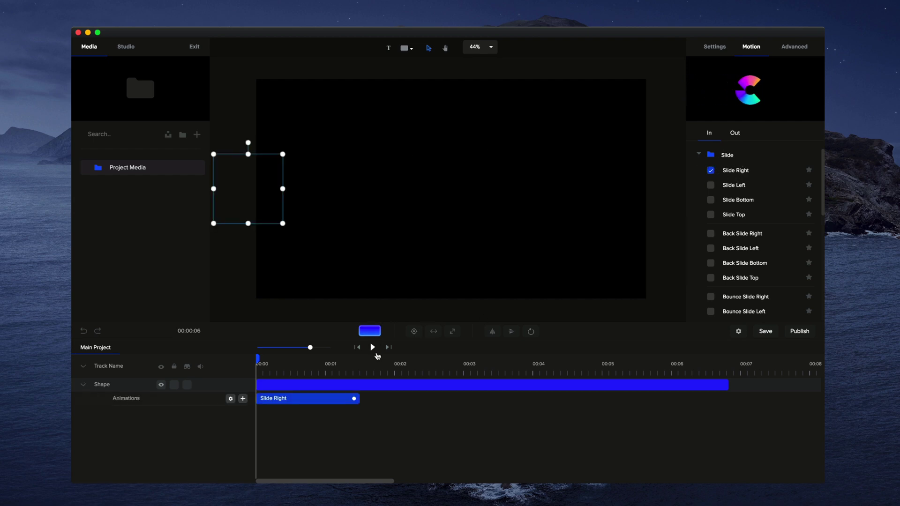
left_click(372, 347)
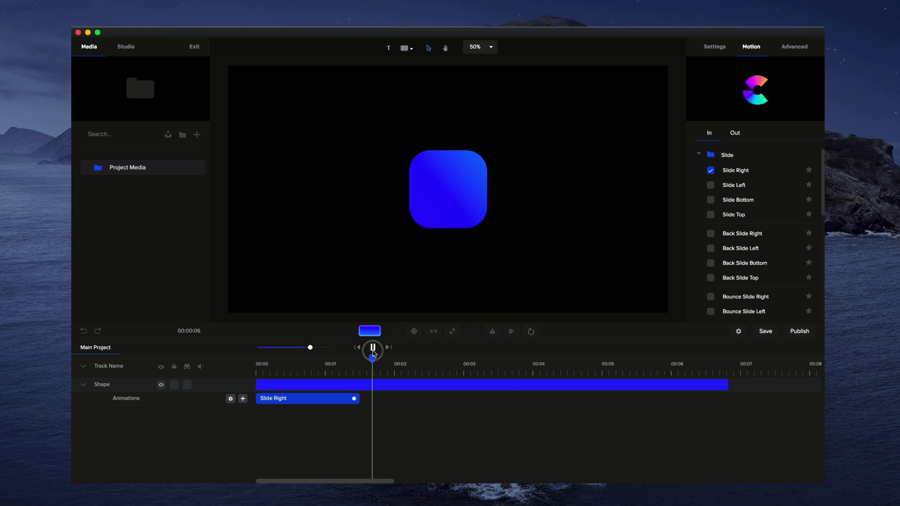
left_click(372, 348)
Step: Replace it with the Elastic Slide Right entrance and preview again
scroll(703, 215, "down", 5)
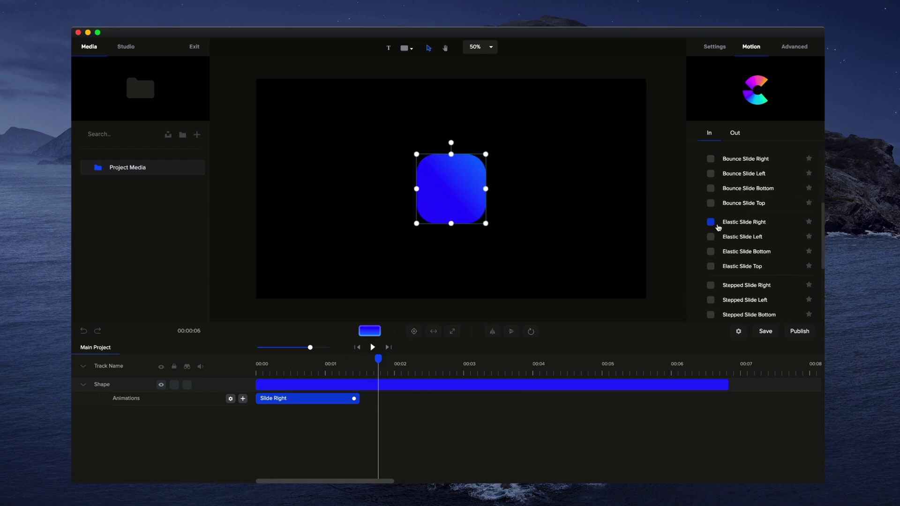
left_click(711, 222)
left_click(372, 347)
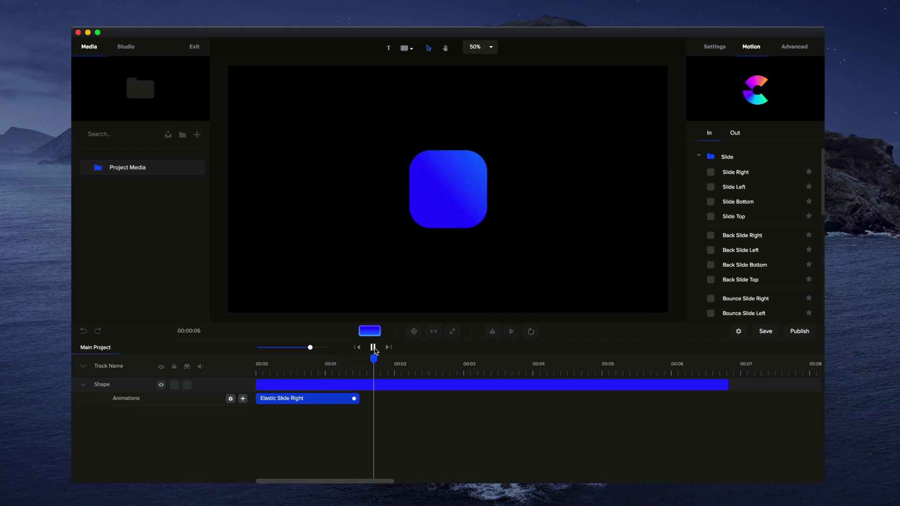
left_click(373, 348)
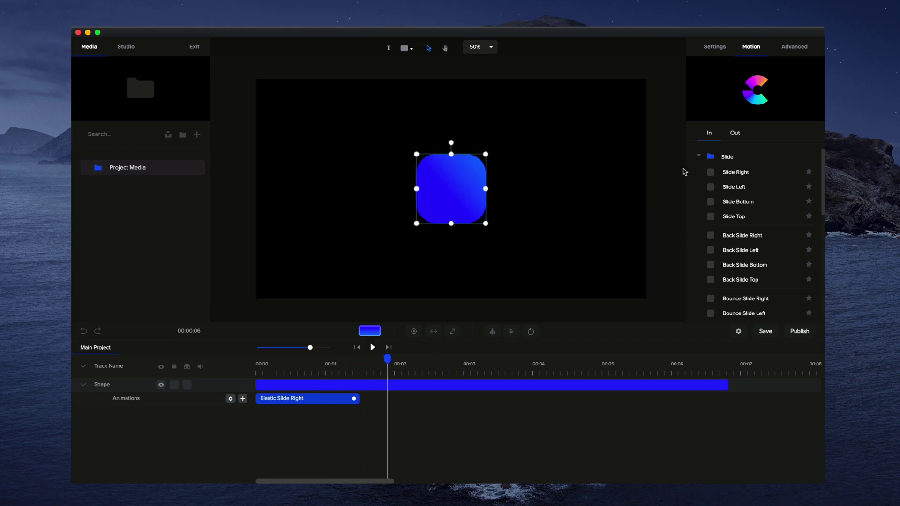
left_click(698, 157)
Step: Delete the Elastic Slide Right clip and add a Custom Scale animation at 00:00
right_click(330, 398)
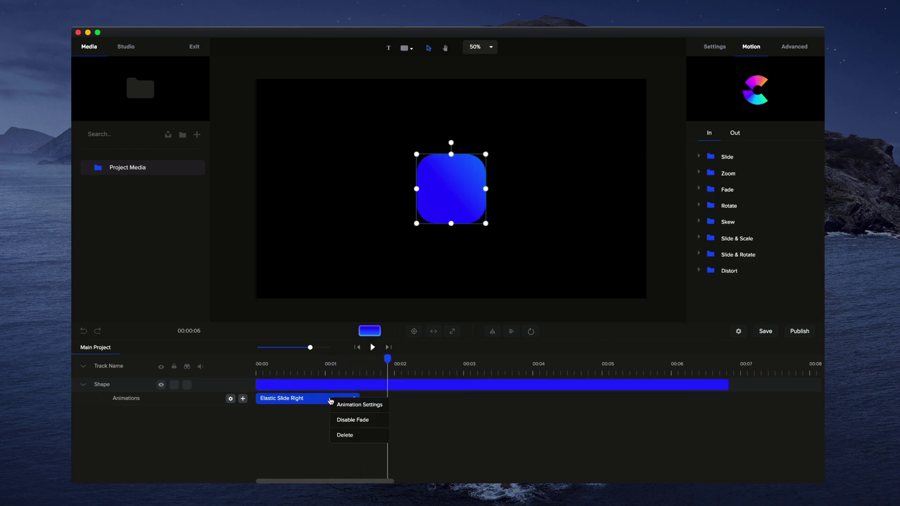
left_click(345, 435)
left_click_drag(388, 359, 257, 360)
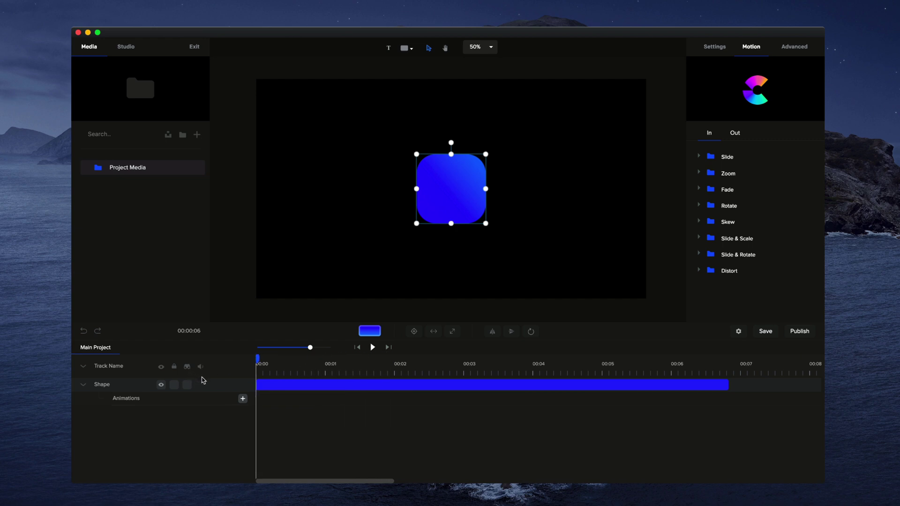
left_click(242, 400)
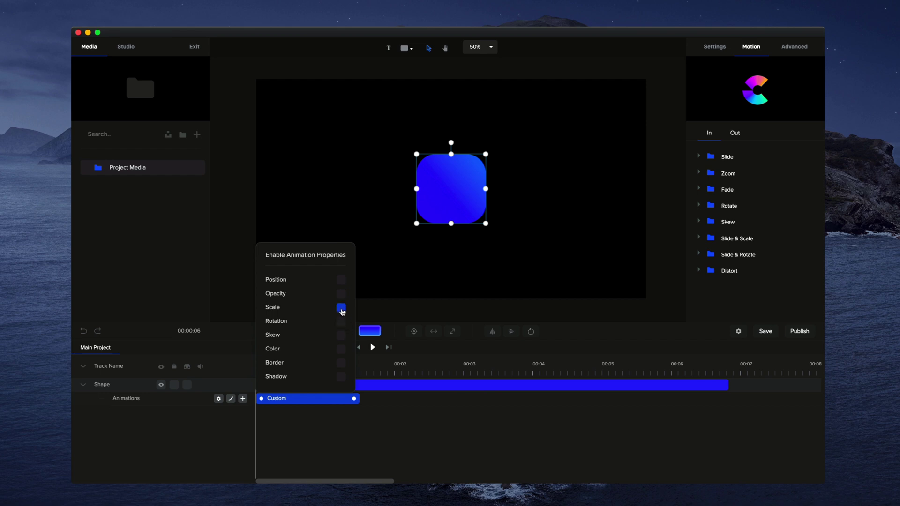
Step: Set the square's starting scale to 0 at 00:00 and preview the grow-in
left_click(358, 438)
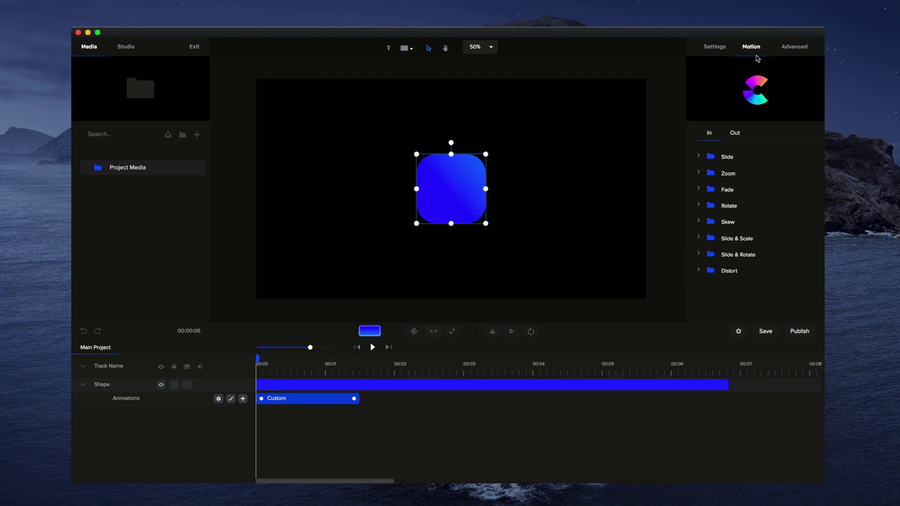
left_click_drag(257, 359, 378, 363)
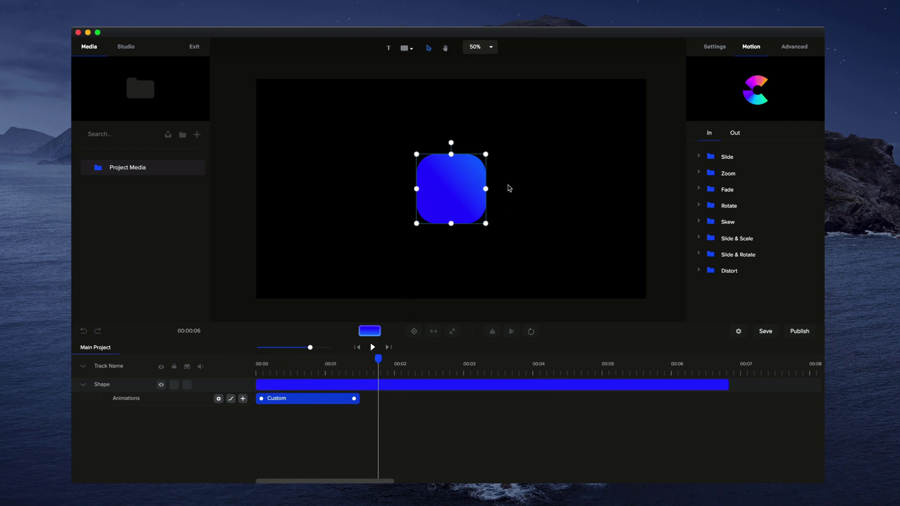
left_click_drag(380, 360, 247, 362)
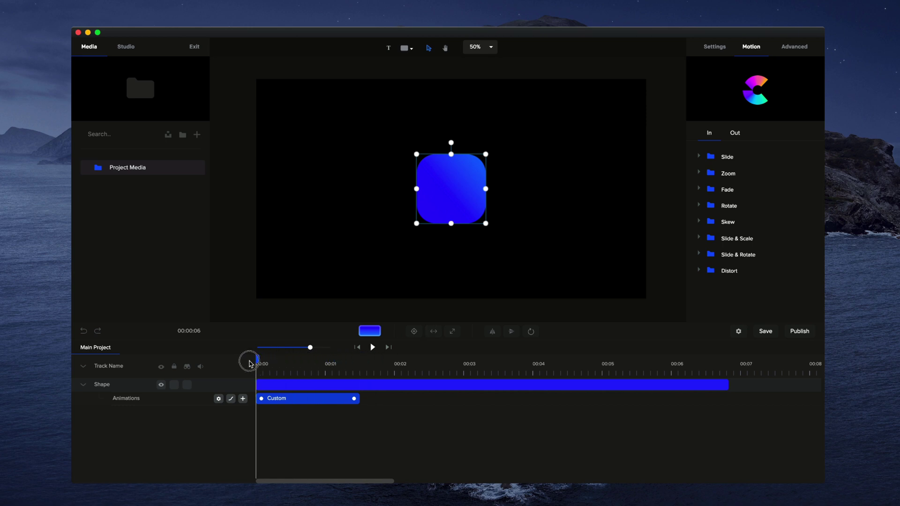
left_click(801, 49)
left_click(751, 46)
left_click(714, 46)
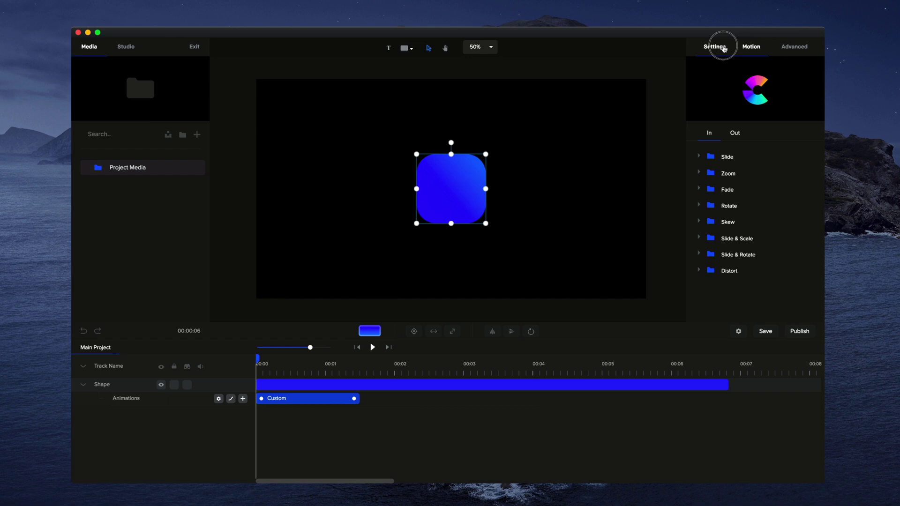
left_click_drag(807, 146, 673, 181)
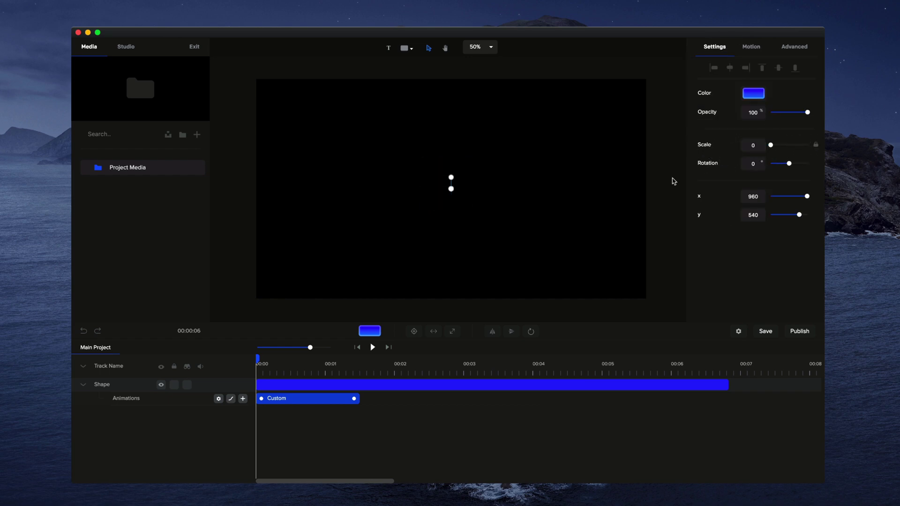
left_click(549, 270)
left_click(373, 348)
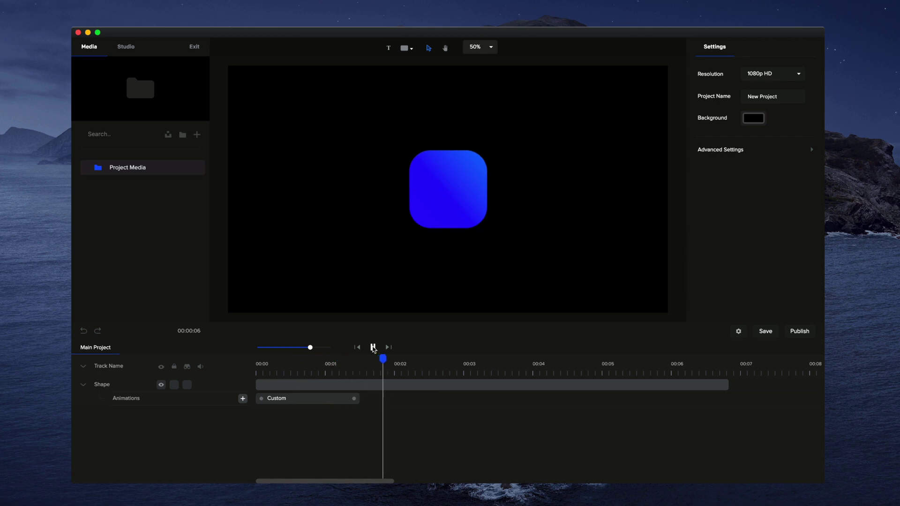
Step: Shorten the Custom clip to about one second and replay it from the start
left_click_drag(355, 398, 336, 398)
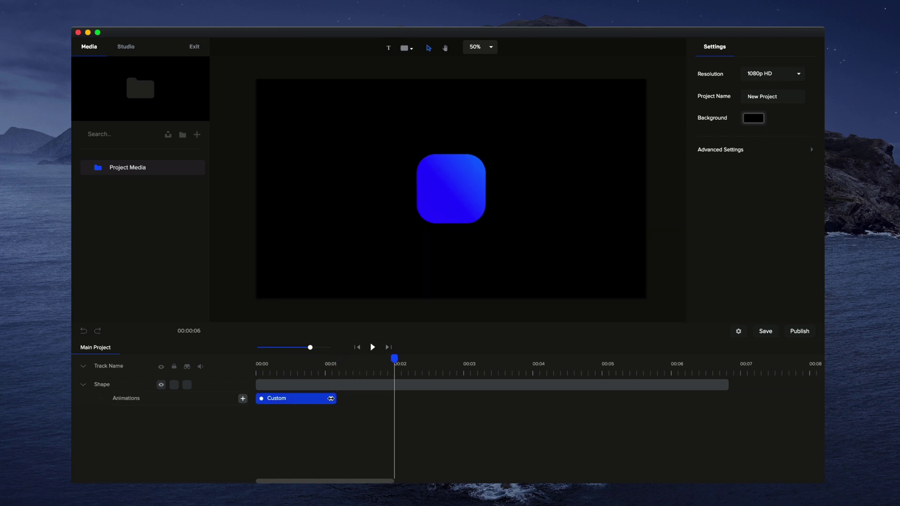
left_click(347, 385)
left_click(357, 347)
left_click(372, 347)
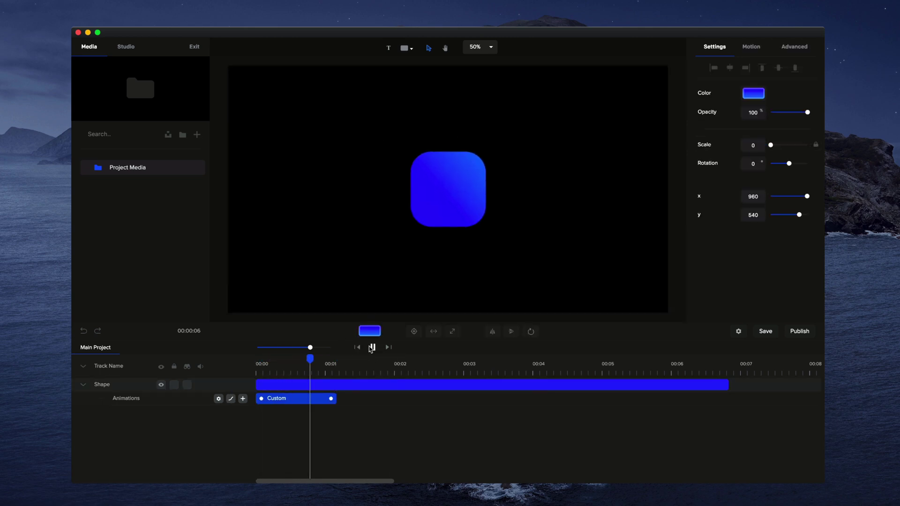
left_click(372, 347)
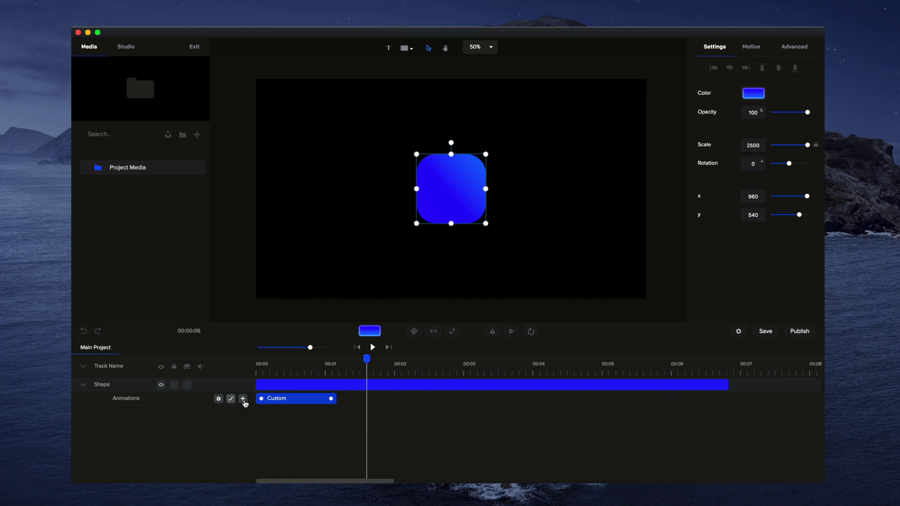
Step: Give the Custom scale clip Back easing after trying Linear, Power1–Power4 and Bounce
right_click(281, 403)
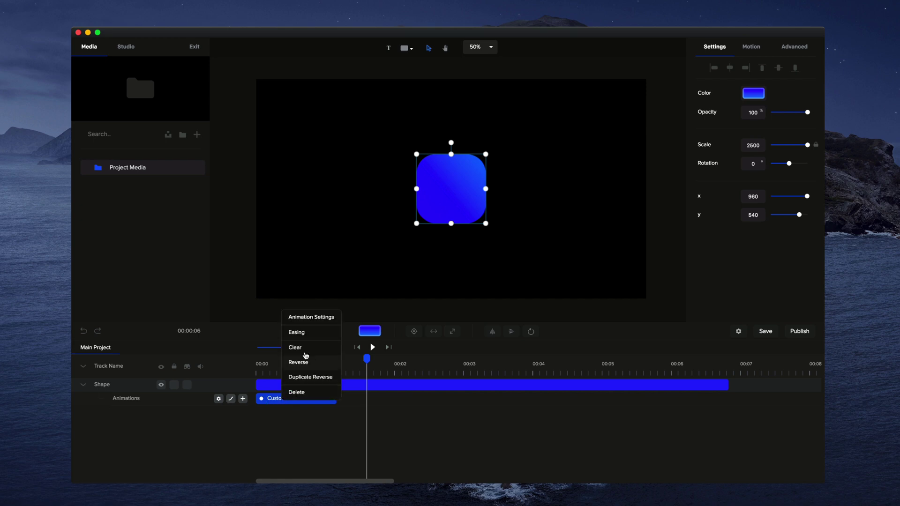
left_click(302, 334)
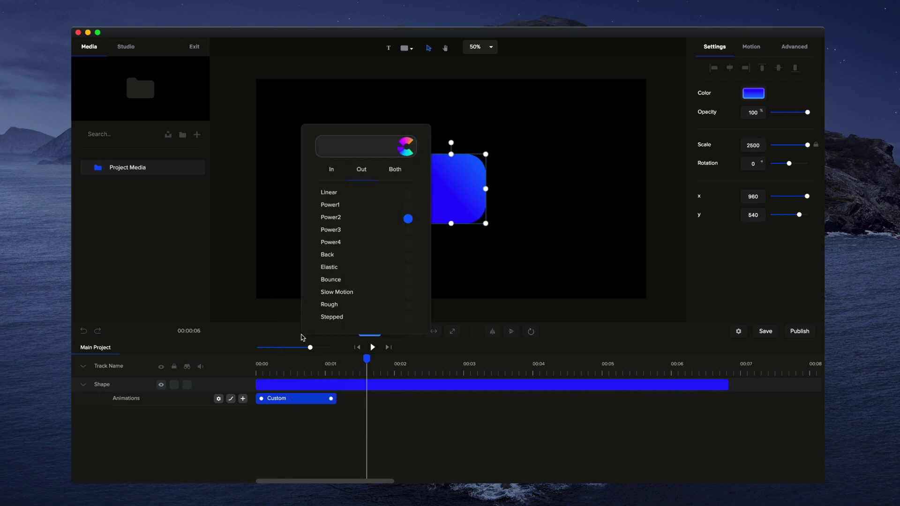
left_click(380, 198)
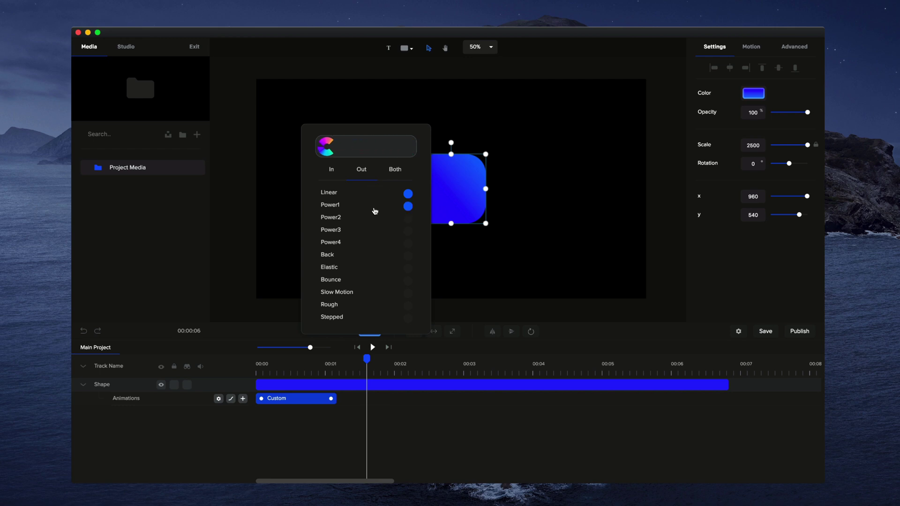
left_click(374, 208)
left_click(367, 218)
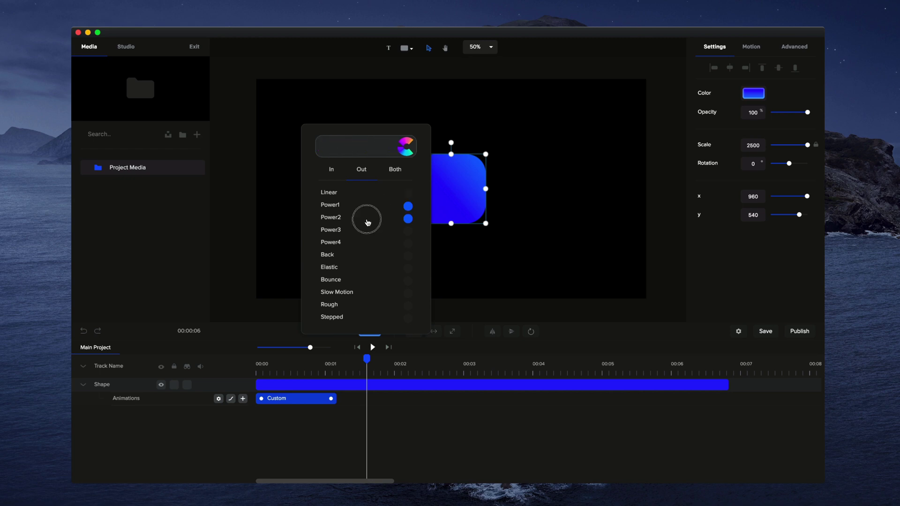
left_click(367, 235)
left_click(367, 244)
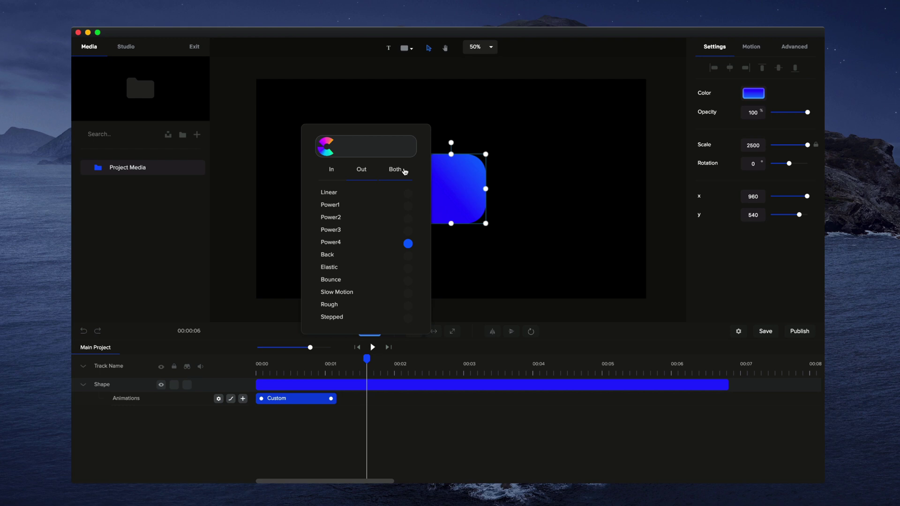
left_click(370, 281)
left_click(360, 257)
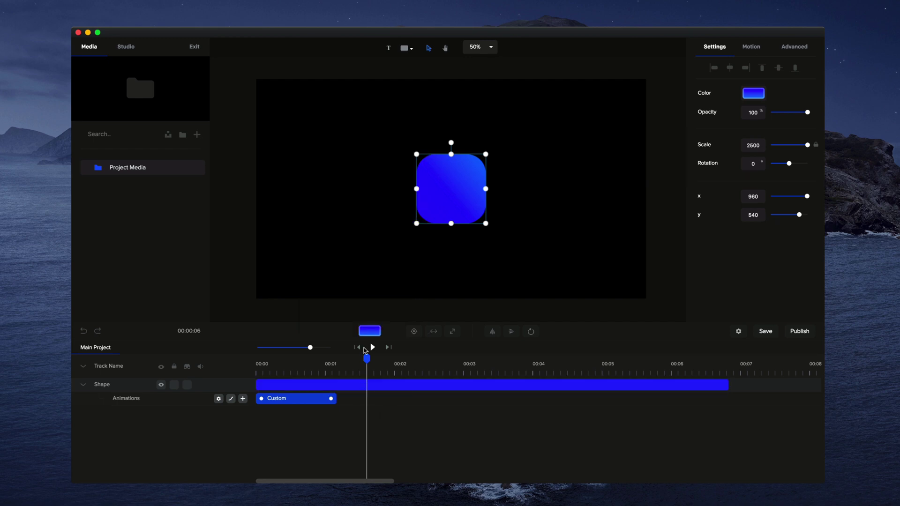
Step: Trim the Custom scale clip to just under one second and replay it from 00:00
left_click_drag(366, 358, 216, 357)
left_click(373, 347)
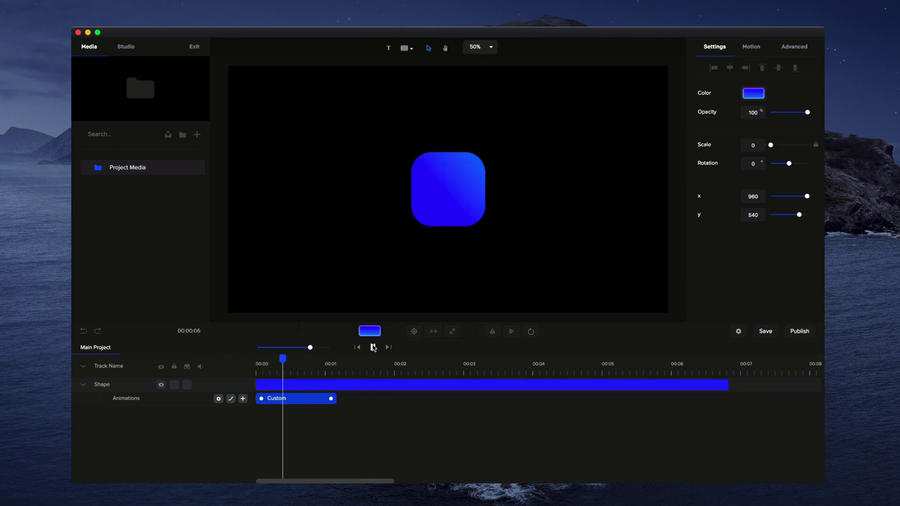
left_click(372, 347)
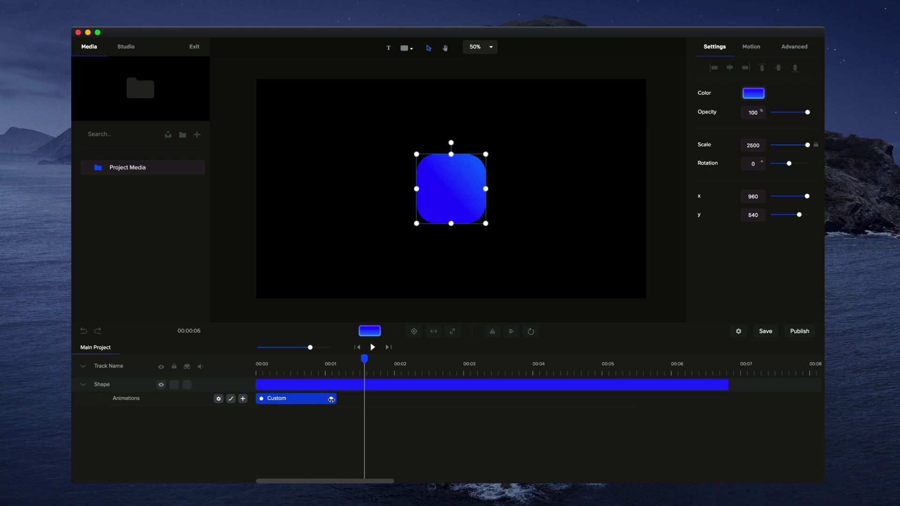
left_click_drag(331, 399, 320, 399)
left_click(358, 348)
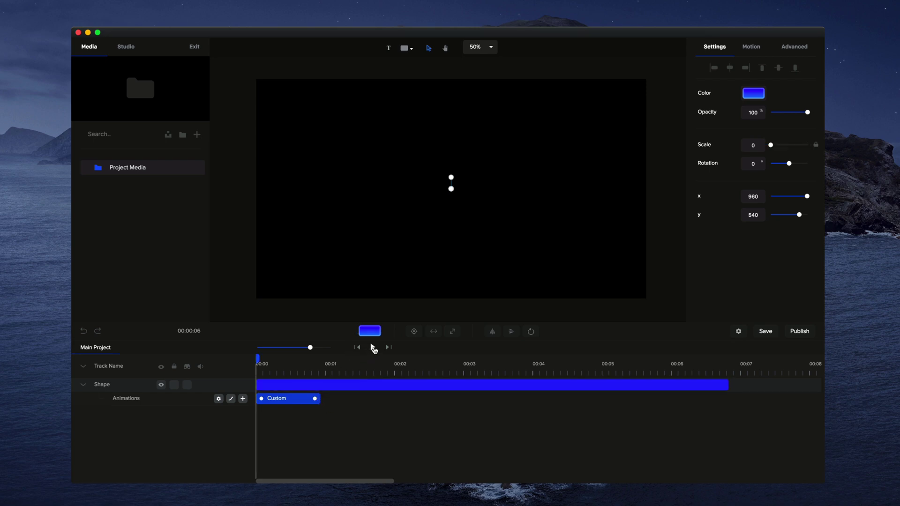
left_click(373, 347)
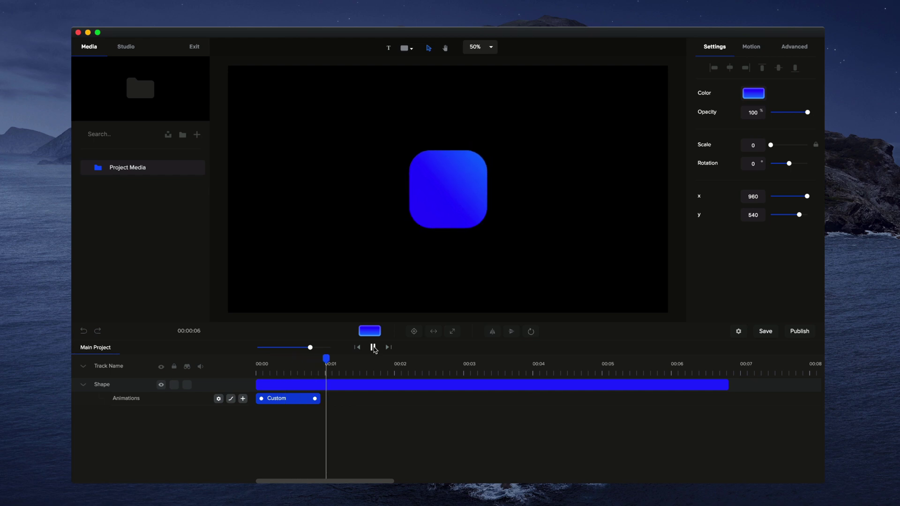
left_click_drag(350, 364, 233, 364)
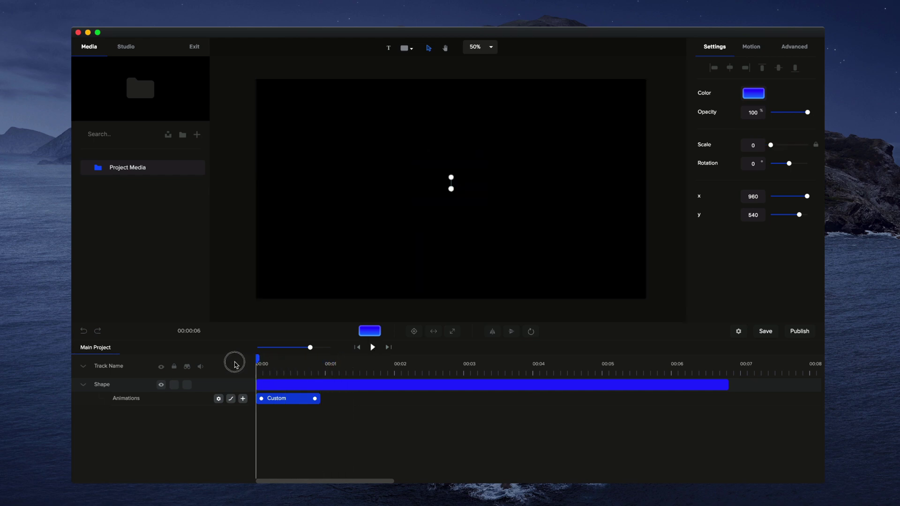
Step: Add Rotation to the Custom animation with a starting rotation of 90
right_click(295, 399)
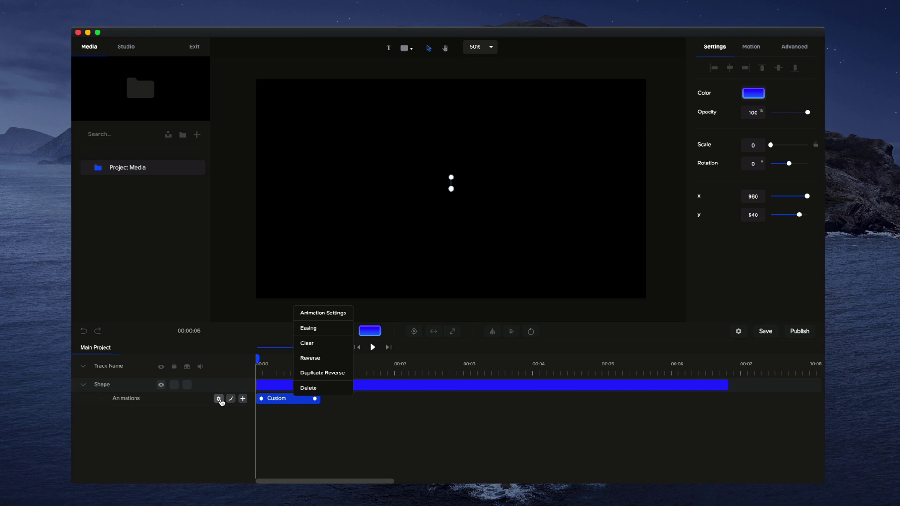
left_click(323, 317)
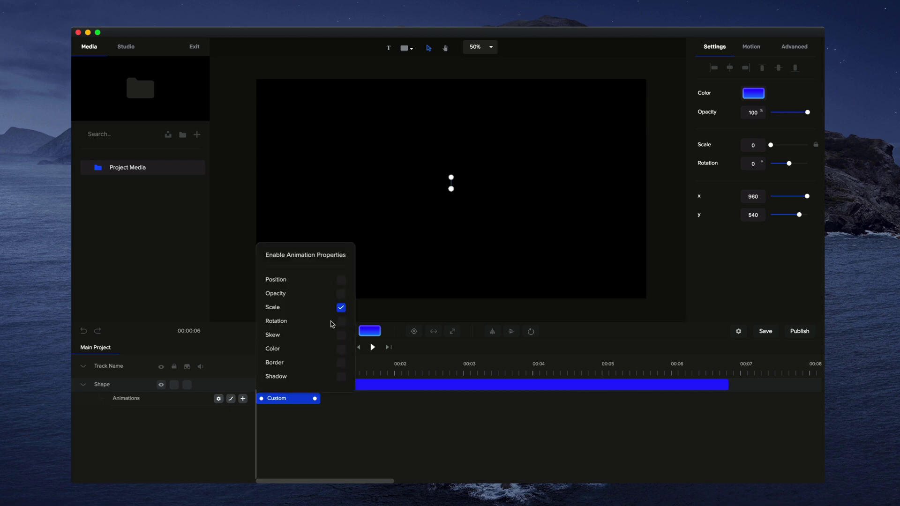
left_click(342, 321)
left_click(382, 429)
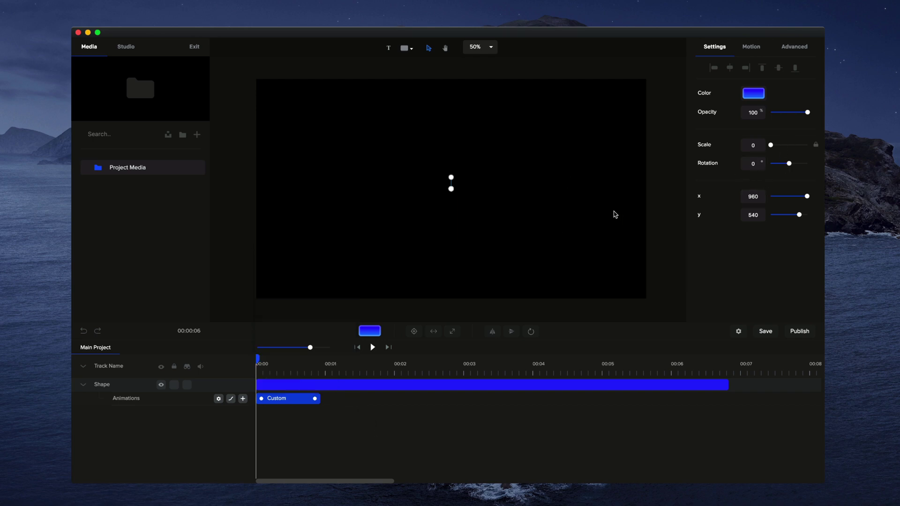
left_click(756, 162)
type("90")
Step: Preview the spin, then change the starting rotation to -90 and replay
left_click(492, 215)
left_click(373, 346)
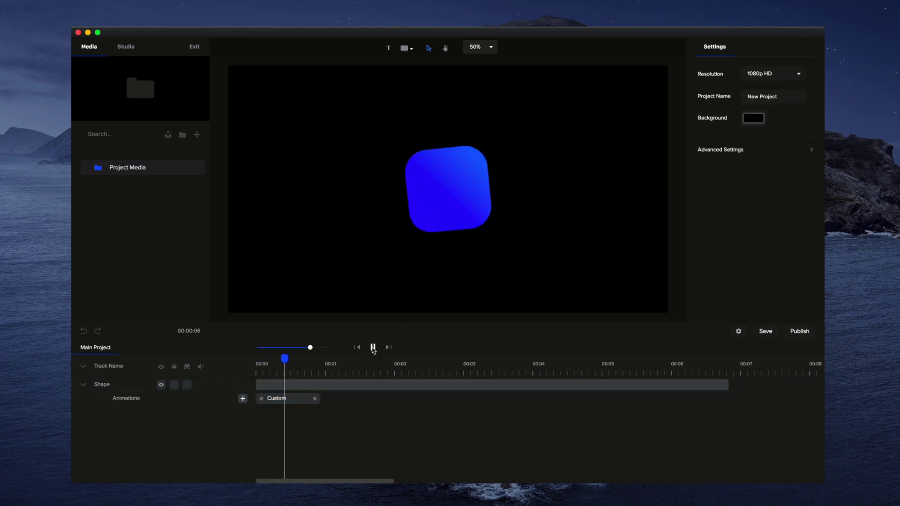
left_click(373, 347)
left_click_drag(356, 361, 256, 360)
left_click(300, 399)
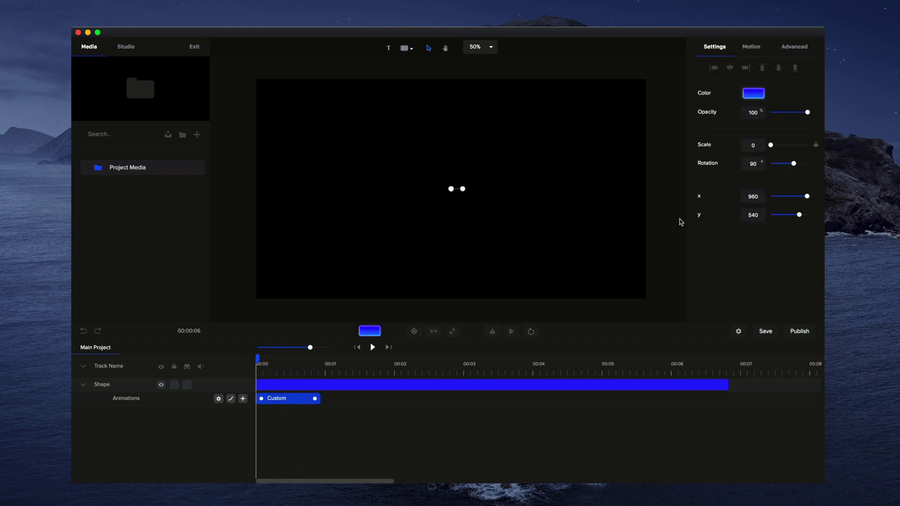
left_click(752, 164)
type("-")
left_click(373, 347)
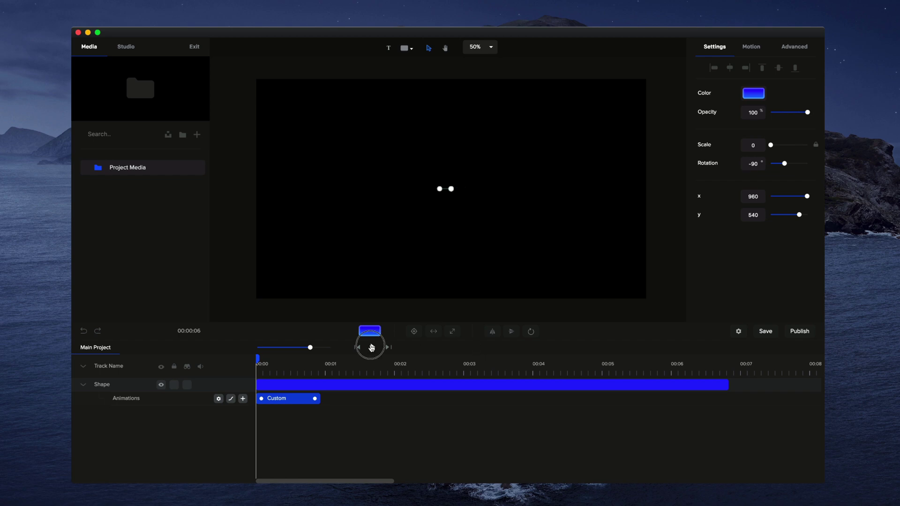
key("space")
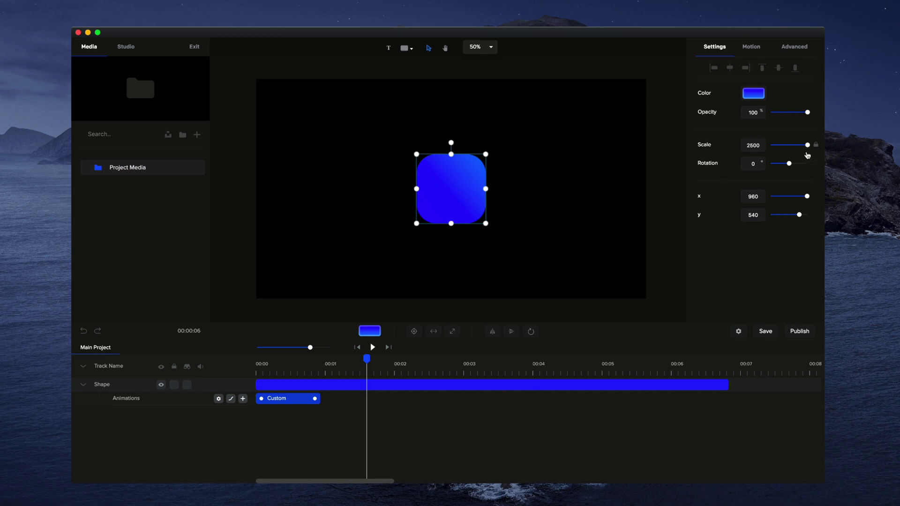
Step: Raise the square's final scale to 3414 and replay the intro
left_click_drag(488, 227, 500, 237)
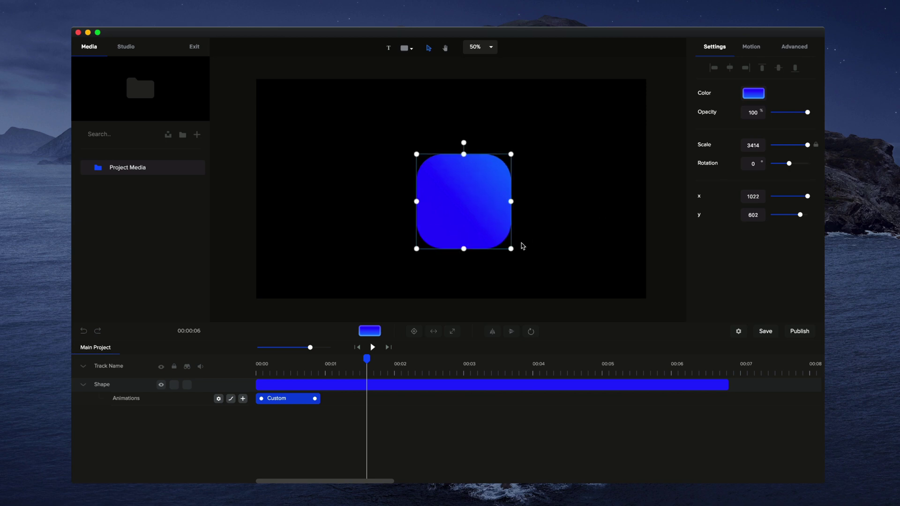
left_click(477, 289)
left_click_drag(367, 359, 267, 363)
left_click(372, 348)
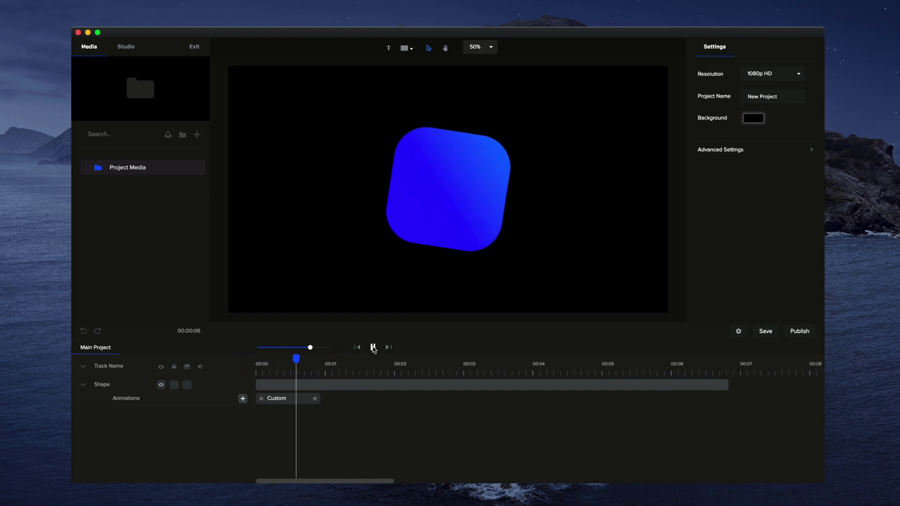
left_click(373, 347)
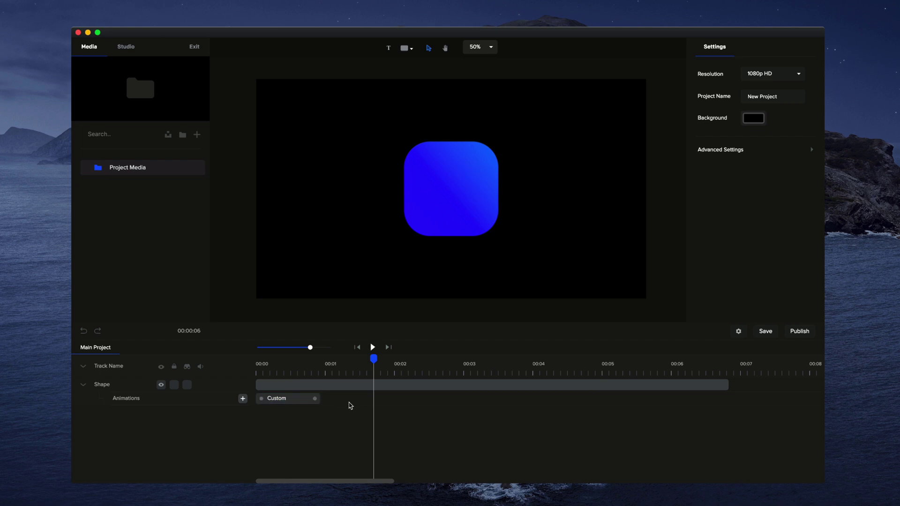
Step: Add a second, shorter Custom animation on Position, placed just after the intro
left_click(243, 398)
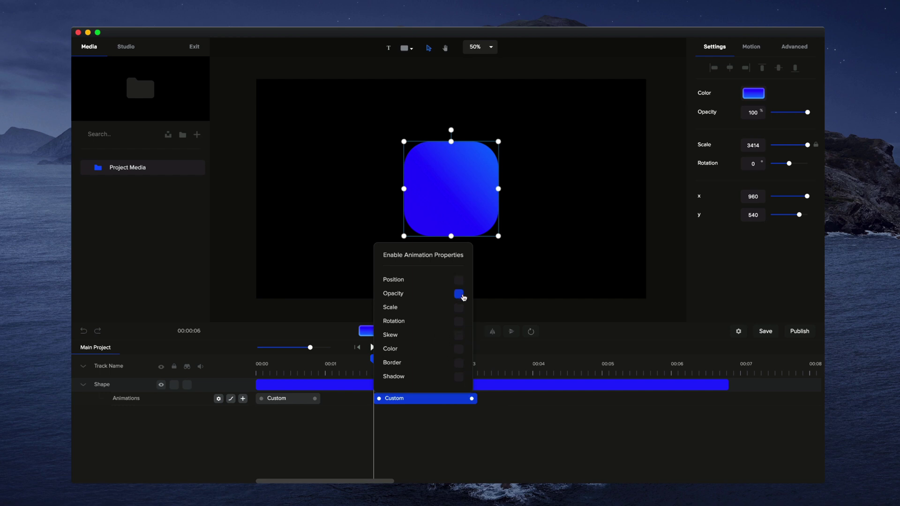
left_click(459, 280)
left_click(466, 434)
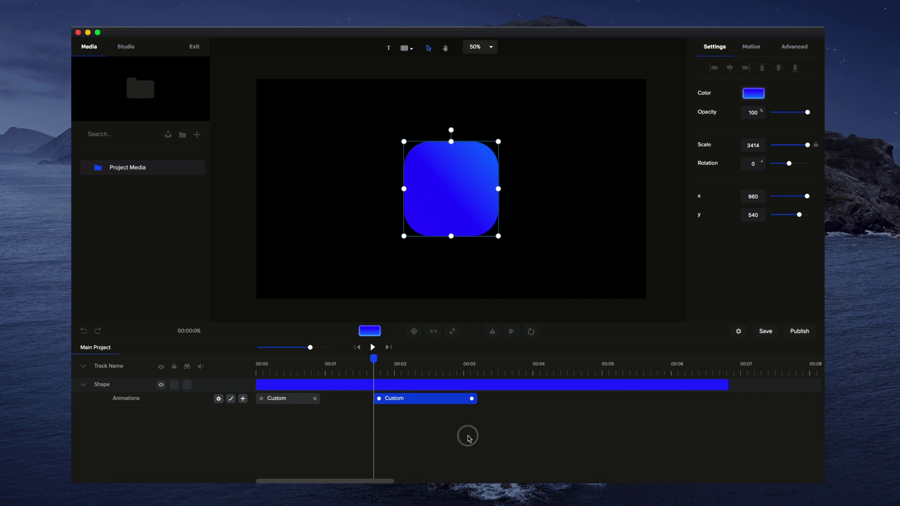
left_click_drag(435, 398, 413, 398)
left_click(420, 359)
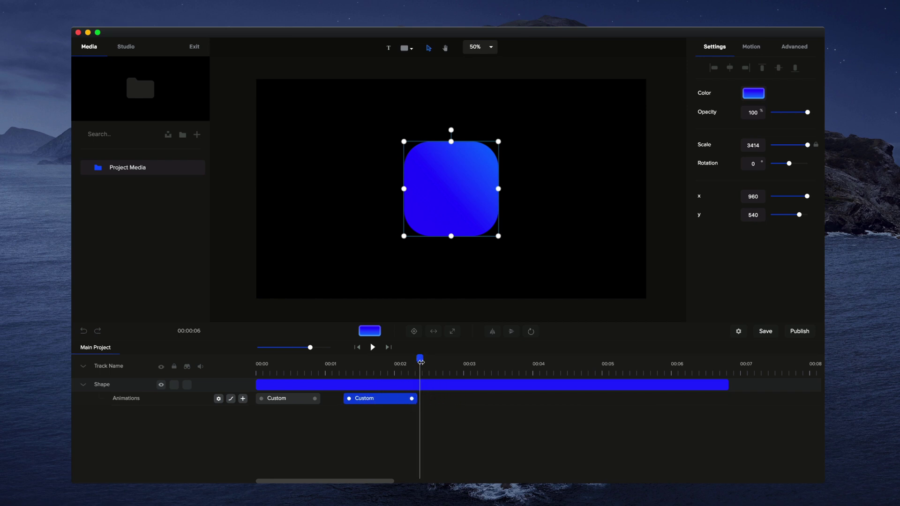
mouse_move(420, 361)
left_mouse_down()
mouse_move(364, 358)
mouse_move(424, 372)
left_mouse_up()
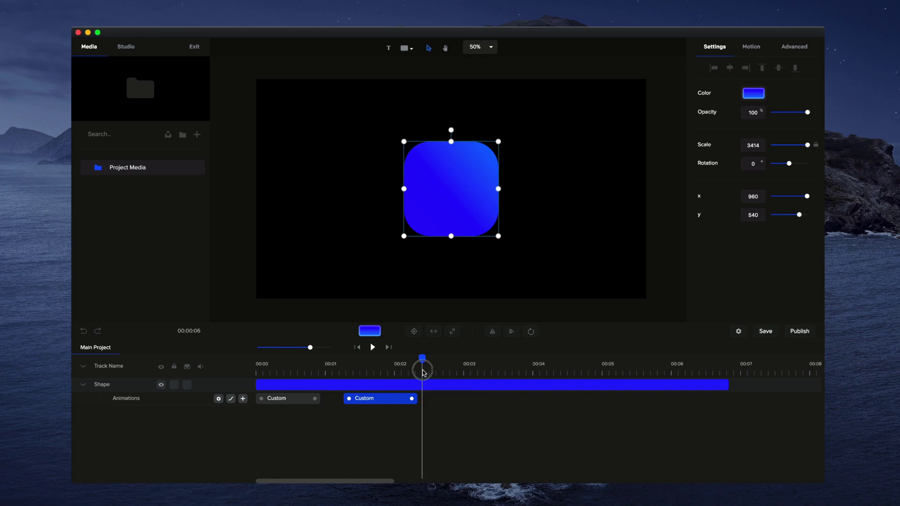
Step: Slide the square left off the canvas to x -290 and preview the slide
scroll(473, 236, "down", 5)
scroll(473, 235, "up", 3)
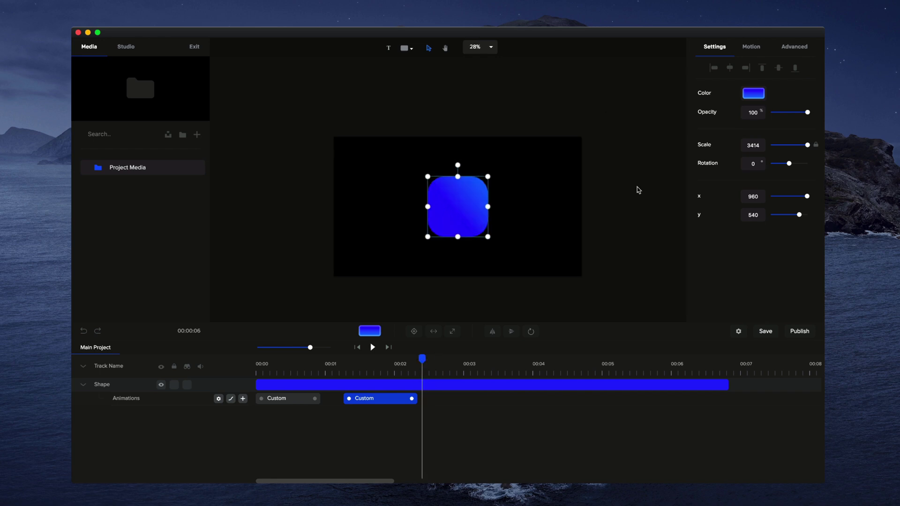
left_click_drag(807, 197, 783, 198)
scroll(476, 262, "up", 1)
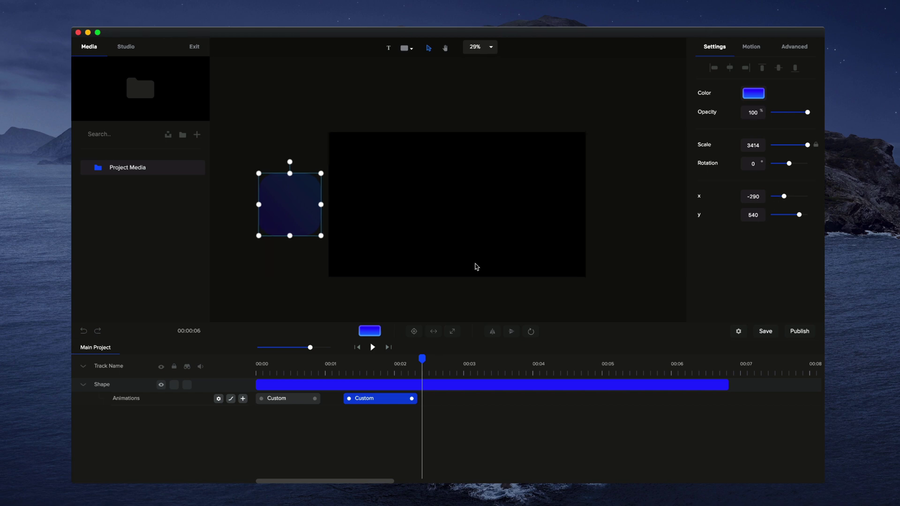
left_click_drag(423, 357, 258, 358)
left_click(373, 348)
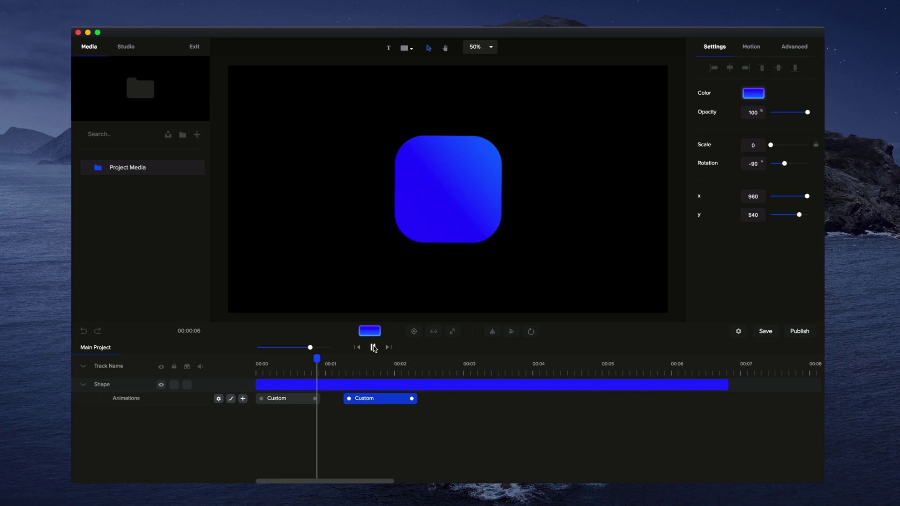
left_click(373, 347)
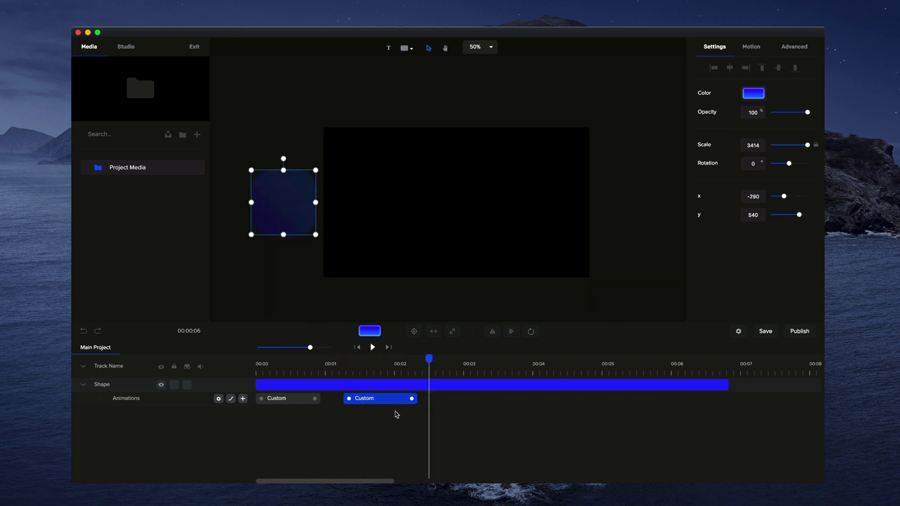
left_click_drag(430, 360, 365, 363)
Step: Keep Power2 easing on both ends of the slide-off clip and preview it
right_click(368, 399)
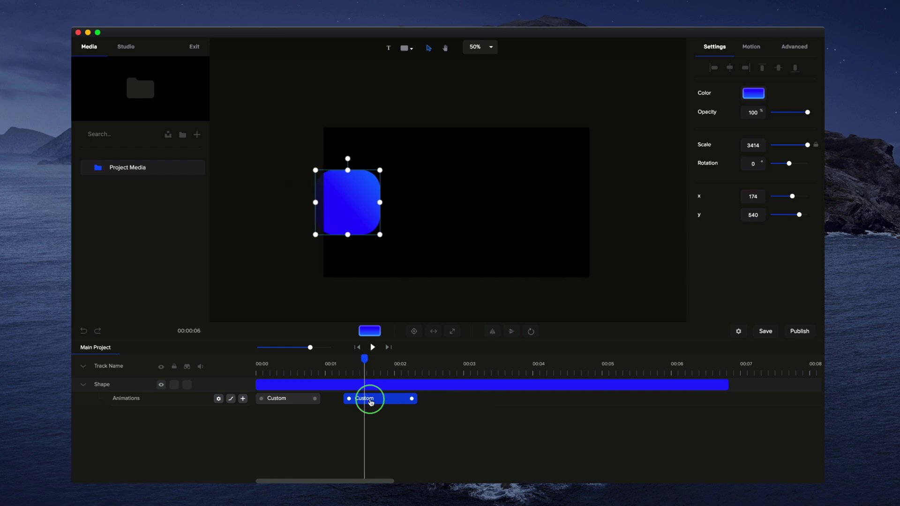
left_click(402, 335)
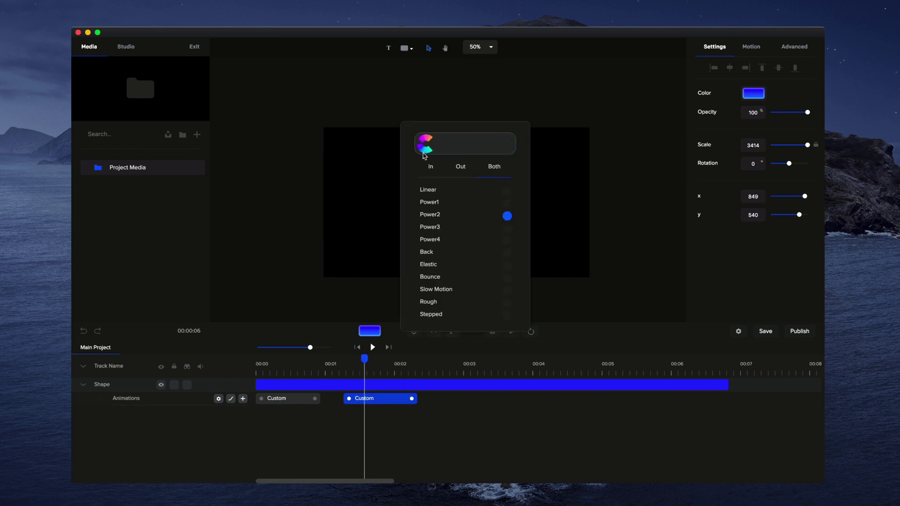
left_click(498, 482)
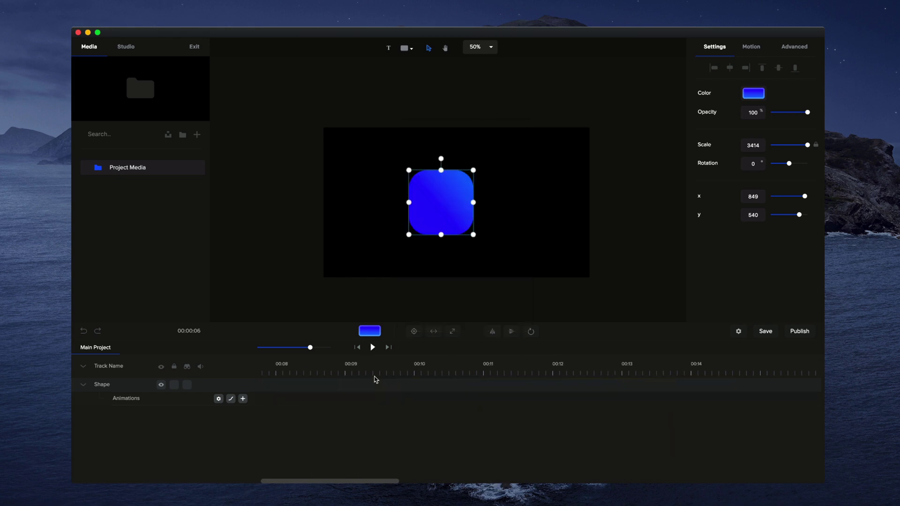
left_click_drag(349, 483, 311, 478)
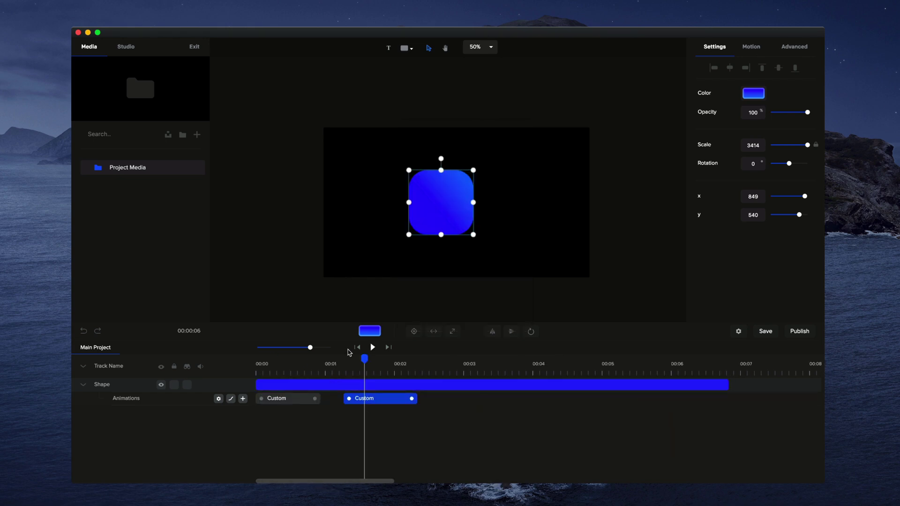
left_click(372, 347)
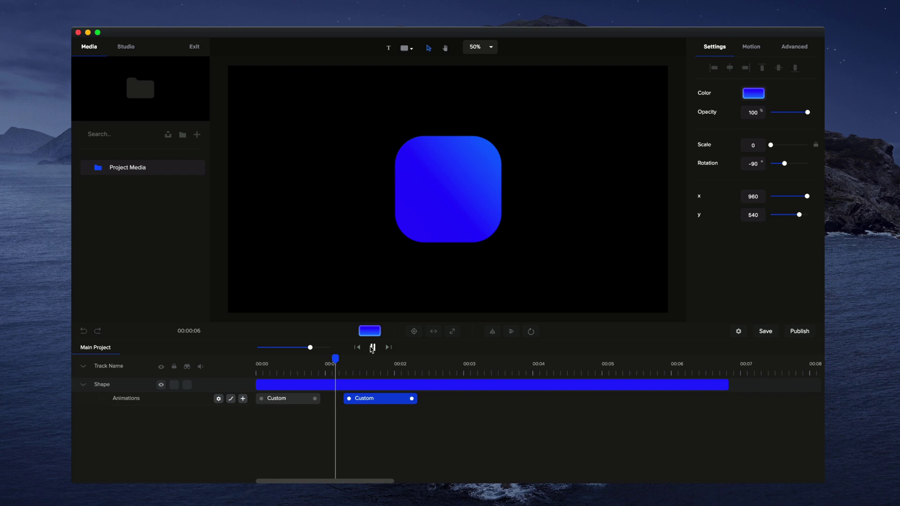
left_click(373, 348)
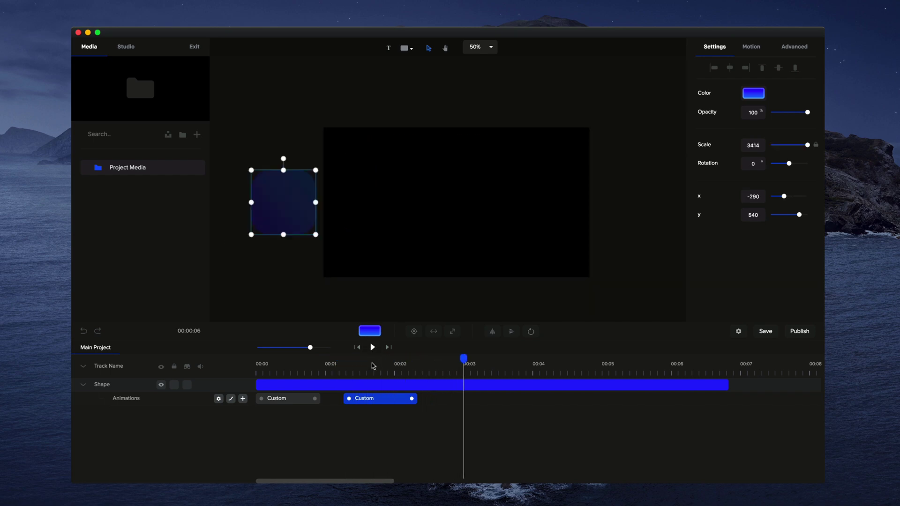
Step: Lengthen the slide-off clip to end near 2.3 seconds and replay it
left_click_drag(412, 400, 418, 398)
left_click(369, 348)
left_click(371, 347)
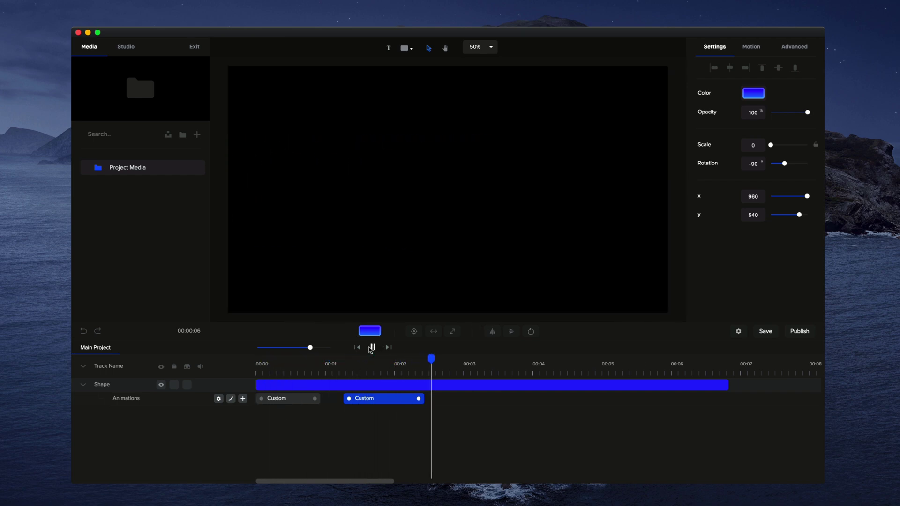
left_click(371, 347)
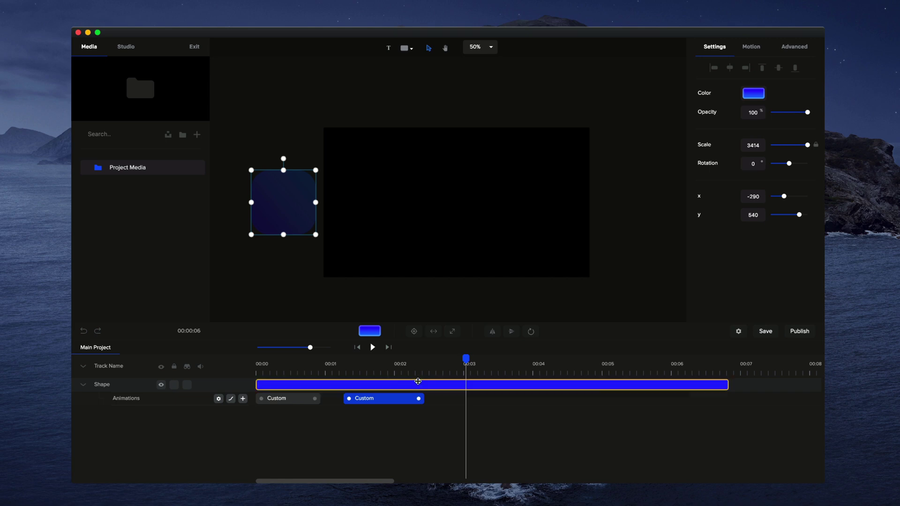
Step: Select the intro clip and try a centre rotation point while scrubbing
left_click_drag(415, 368, 314, 362)
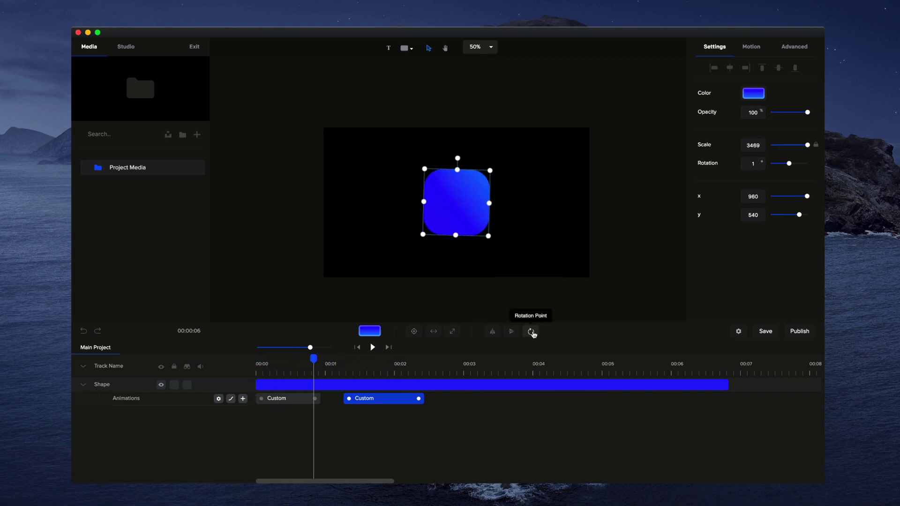
left_click_drag(314, 359, 249, 368)
left_click(283, 397)
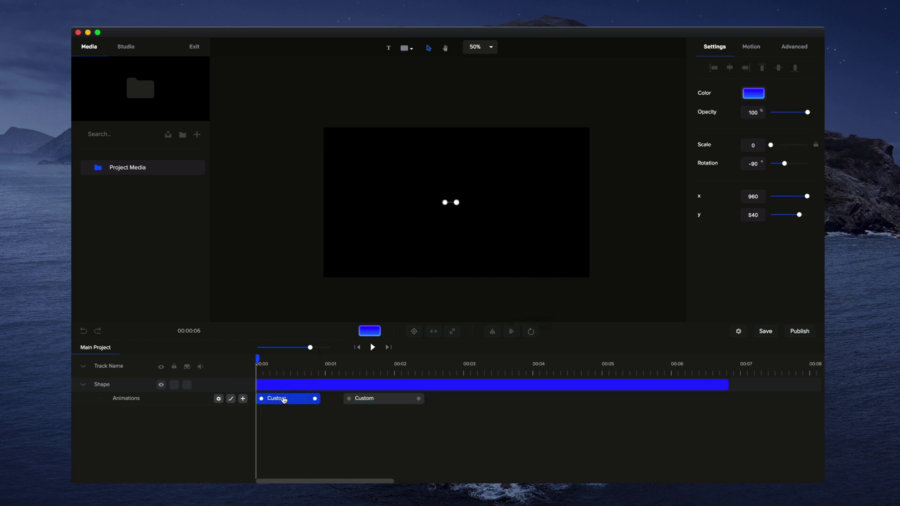
left_click(531, 334)
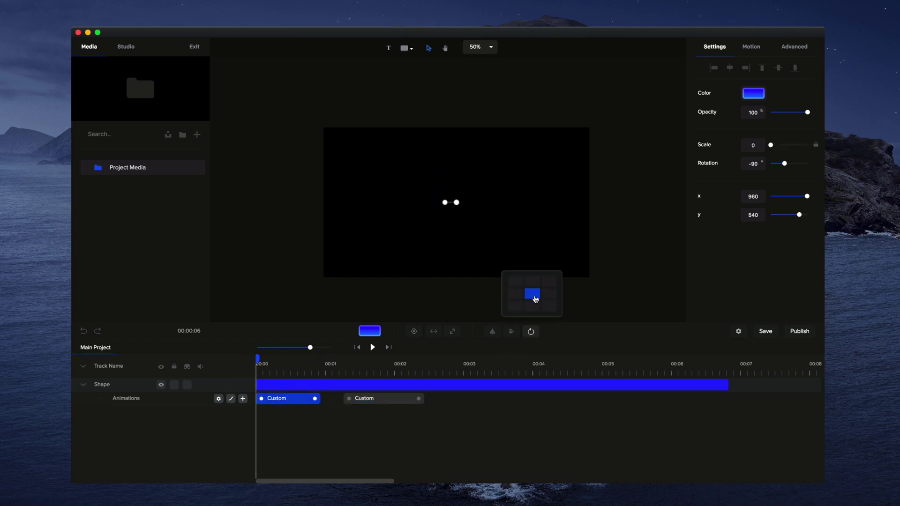
left_click(532, 294)
left_click_drag(259, 359, 198, 365)
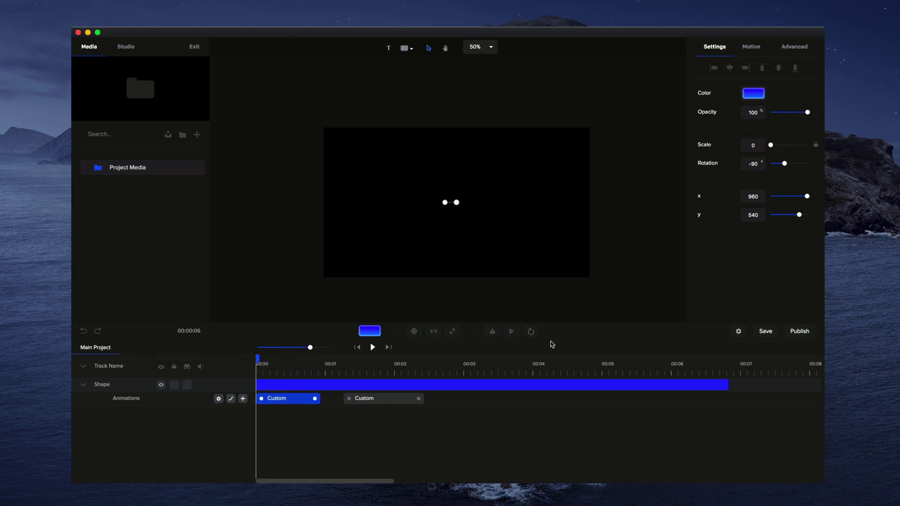
Step: Set the intro's rotation point to the bottom-right corner and play it back
left_click(531, 332)
left_click(549, 307)
left_click_drag(258, 359, 237, 373)
left_click(372, 347)
left_click(372, 347)
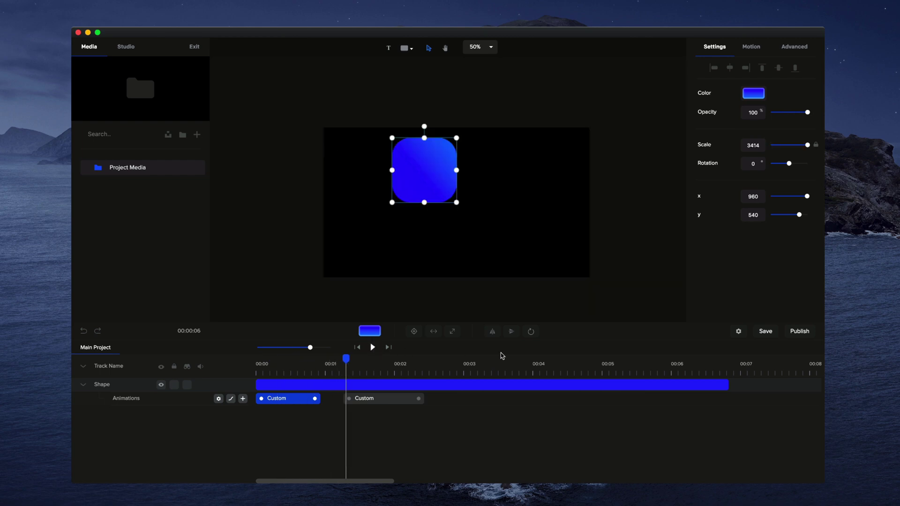
left_click(531, 331)
Step: Switch the intro's rotation point to the bottom-left corner and play it back
left_click(515, 305)
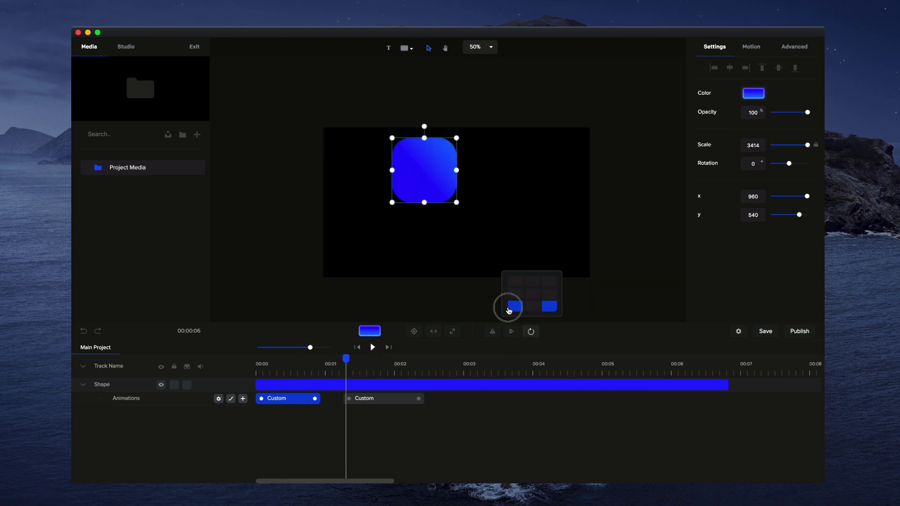
left_click_drag(348, 360, 237, 373)
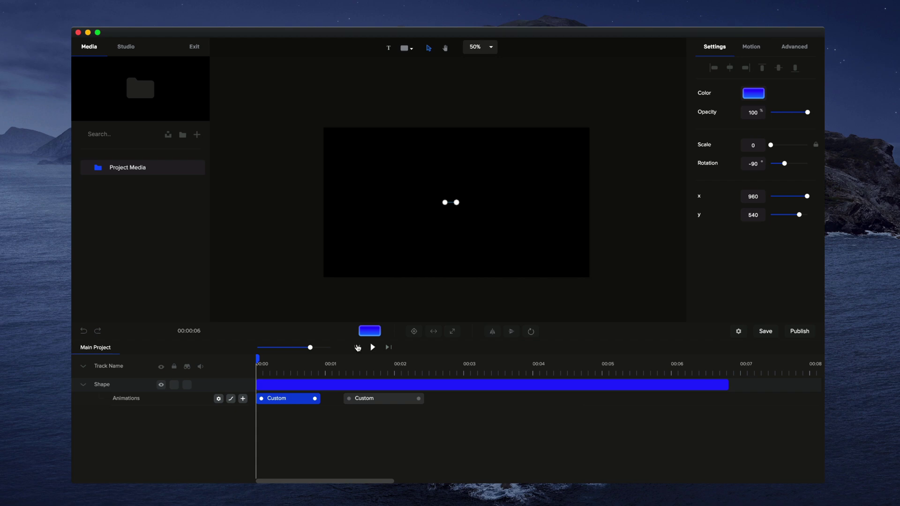
left_click(372, 347)
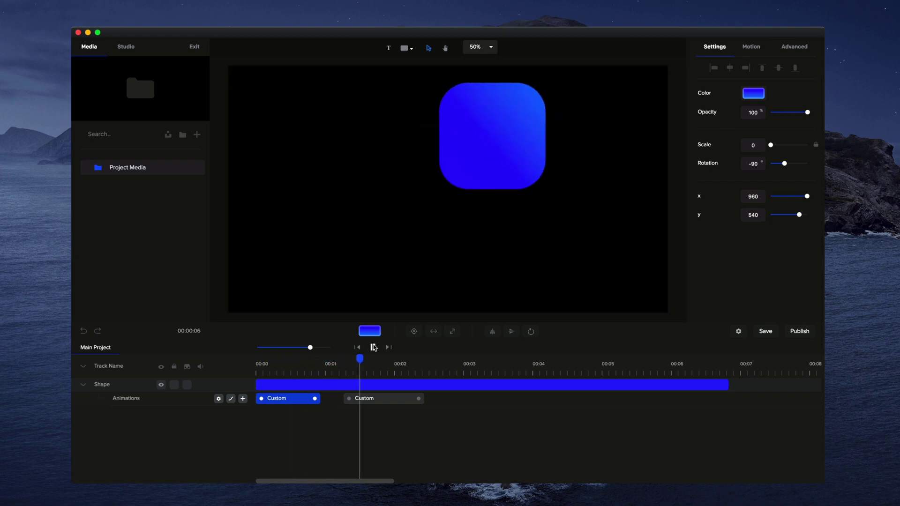
left_click(374, 347)
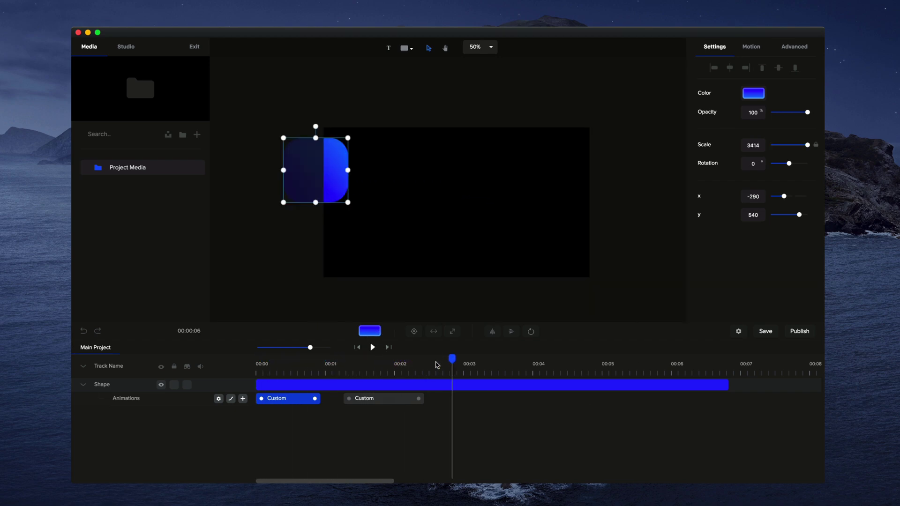
Step: End the slide at x -540 and start the slide-off clip slightly earlier
left_click_drag(784, 196, 779, 196)
left_click_drag(445, 360, 259, 360)
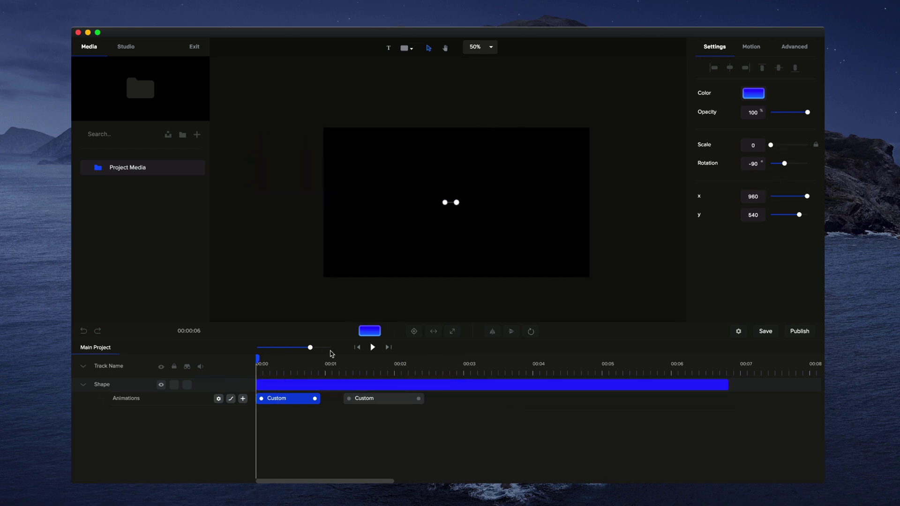
left_click_drag(381, 399, 370, 399)
left_click(373, 348)
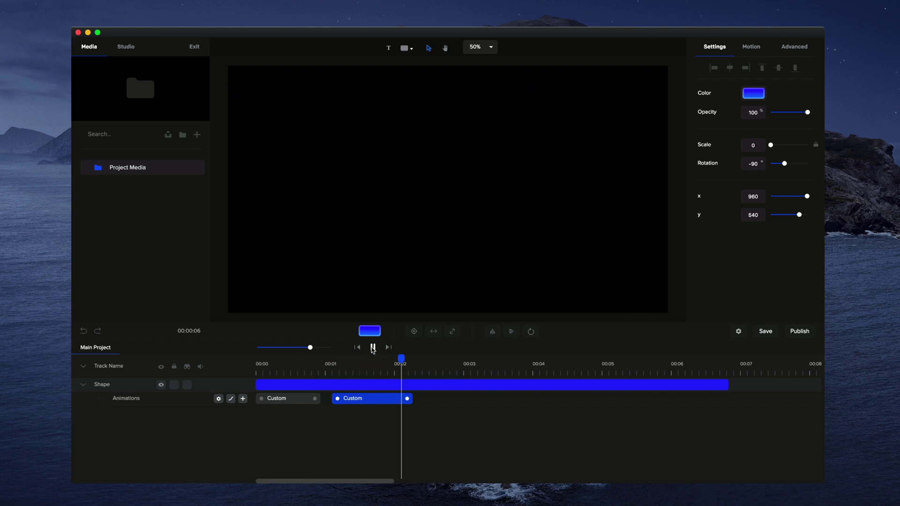
left_click(372, 347)
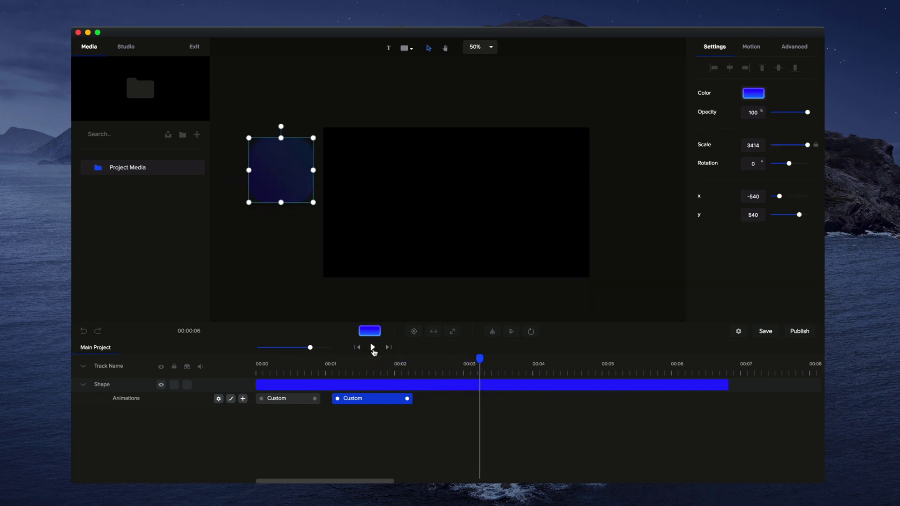